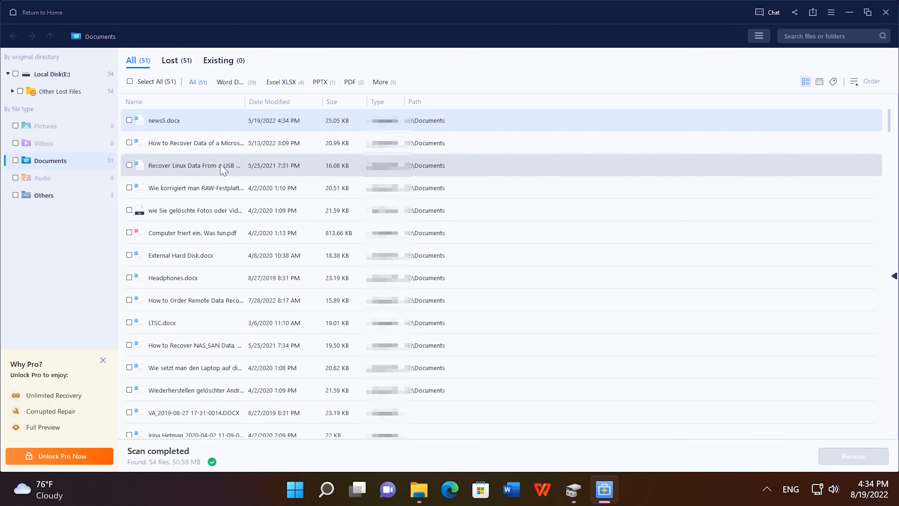
# Step: Preview the found document "Recover Linux Data From a USB ..." in the scan results
pyautogui.click(801, 36)
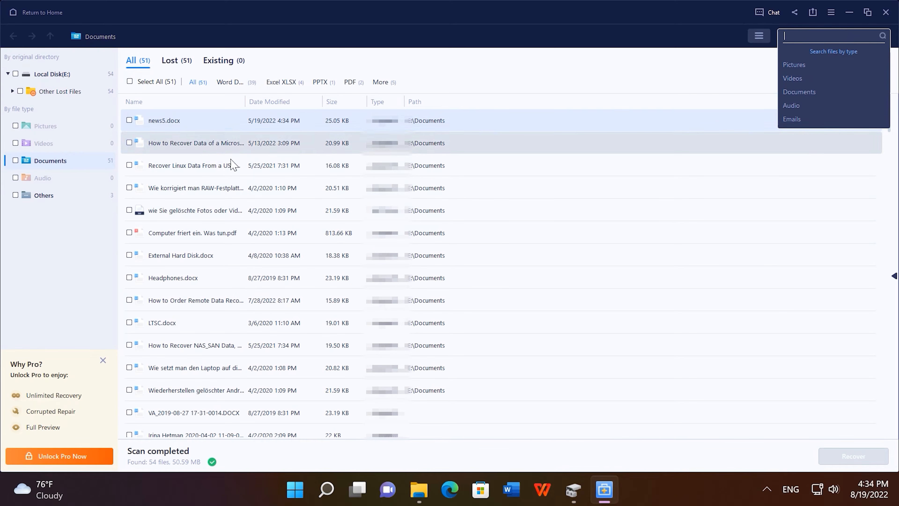
pyautogui.click(216, 169)
pyautogui.rightClick(215, 169)
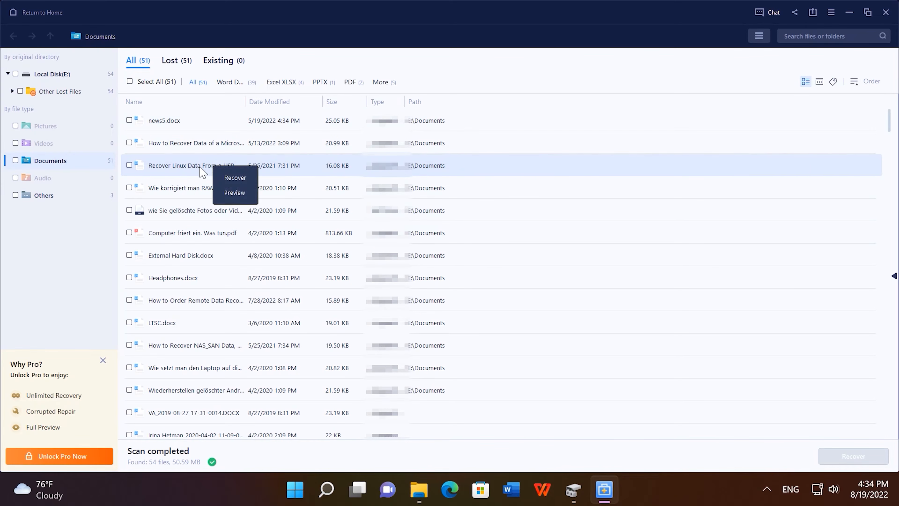
pyautogui.click(203, 172)
pyautogui.rightClick(231, 194)
pyautogui.click(241, 193)
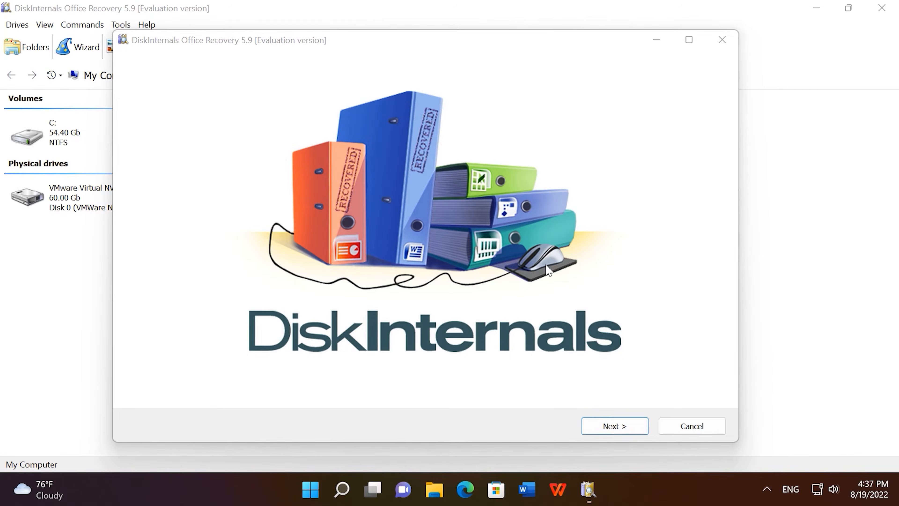
# Step: In DiskInternals Office Recovery, scan the E: (New Volume) volume with the recovery wizard
pyautogui.click(616, 427)
pyautogui.click(341, 156)
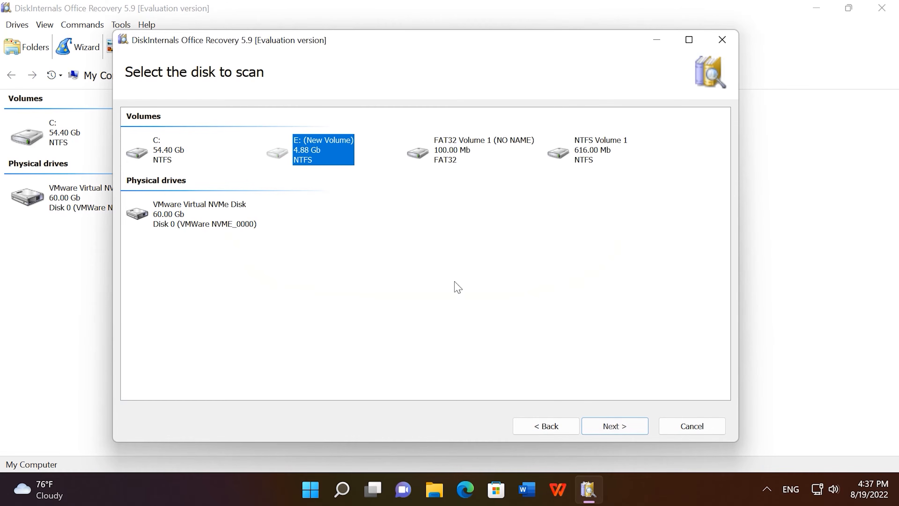
pyautogui.click(614, 426)
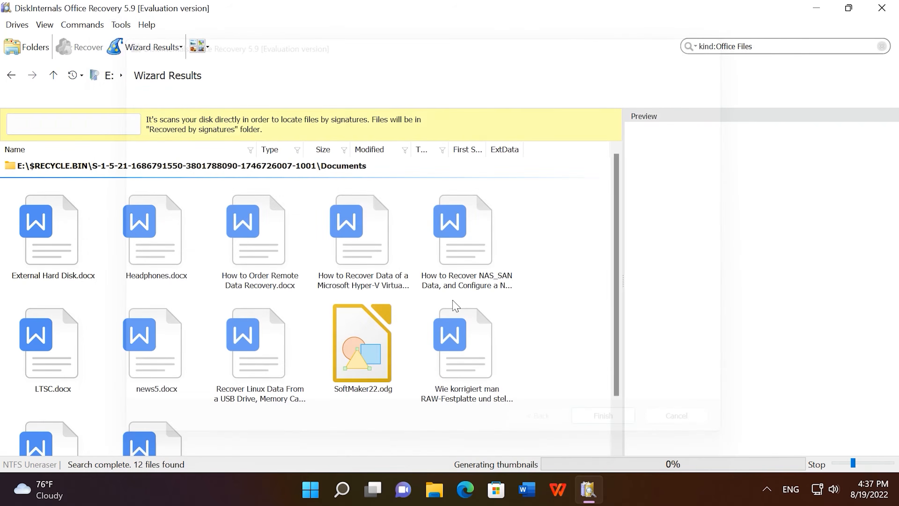
# Step: Preview several found documents one after another, including the NAS_SAN, Linux data, laptop reset and Android recovery files
pyautogui.click(178, 256)
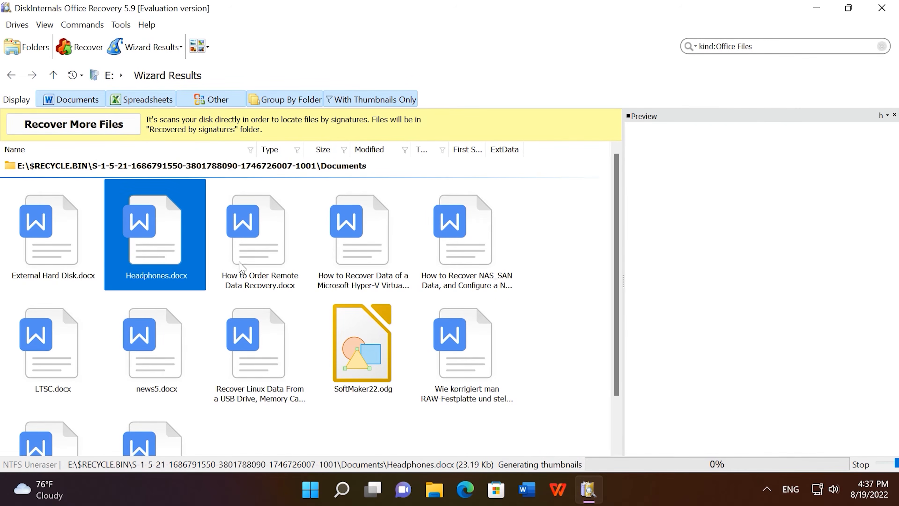
pyautogui.click(320, 264)
pyautogui.press('Right')
pyautogui.click(262, 269)
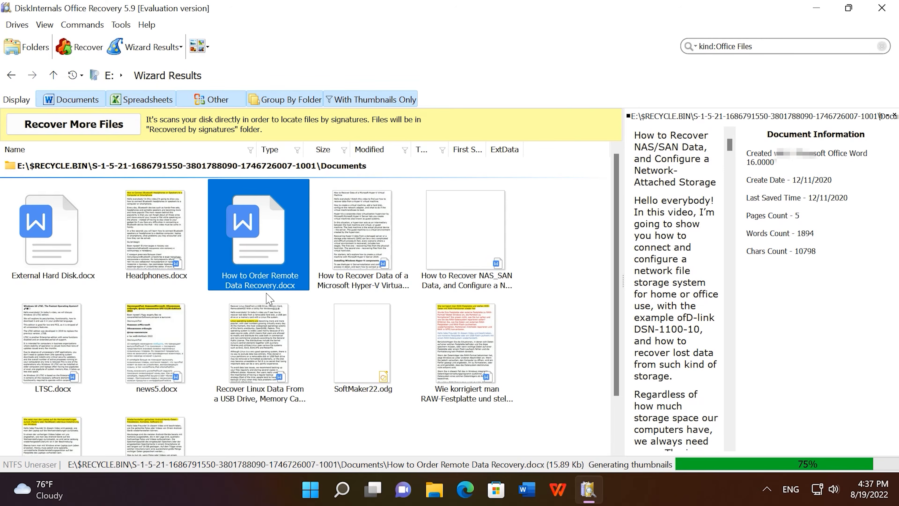
pyautogui.scroll(-2, 258, 283)
pyautogui.click(256, 302)
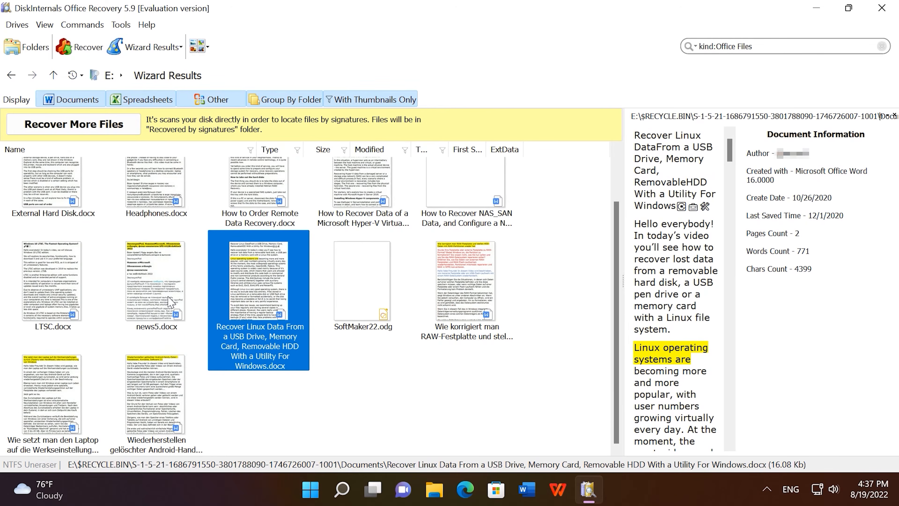
pyautogui.click(131, 309)
pyautogui.click(60, 401)
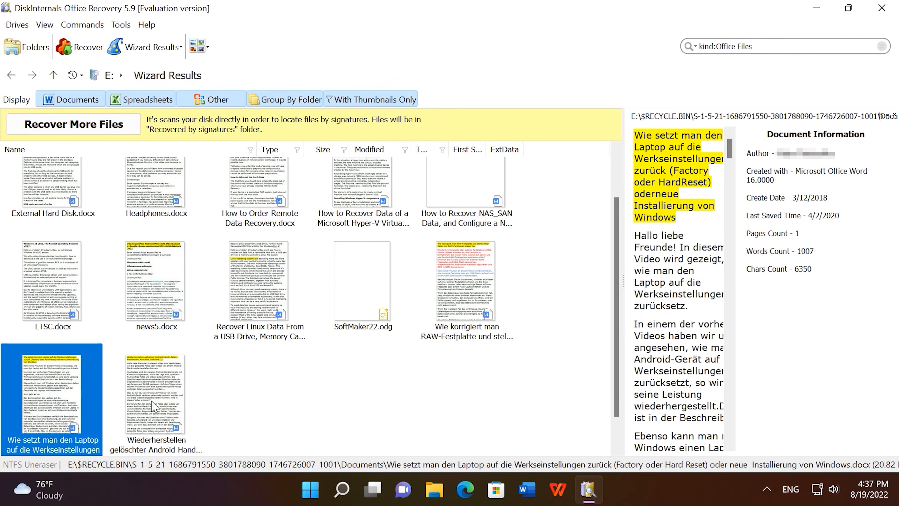
pyautogui.click(154, 406)
pyautogui.scroll(2, 333, 328)
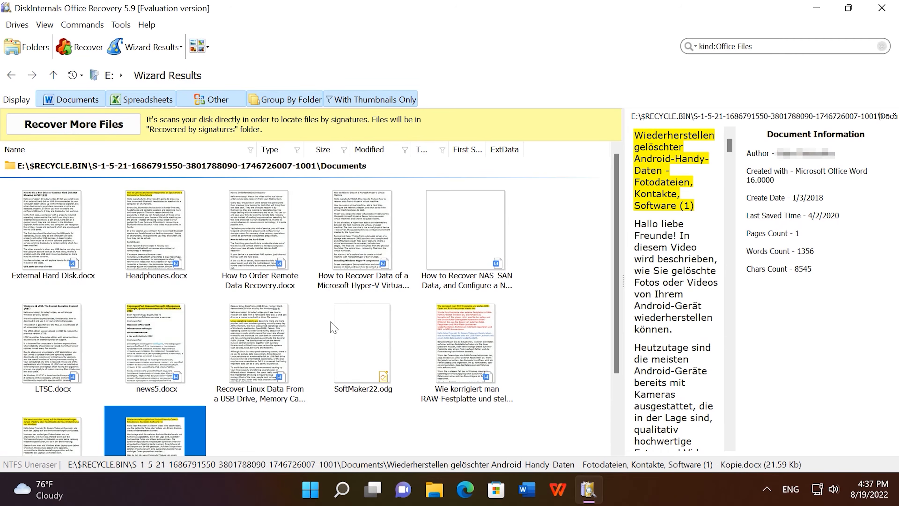
# Step: Limit the results to Documents, turning off Spreadsheets, Other, Group By Folder and With Thumbnails Only
pyautogui.click(79, 102)
pyautogui.click(141, 102)
pyautogui.click(219, 103)
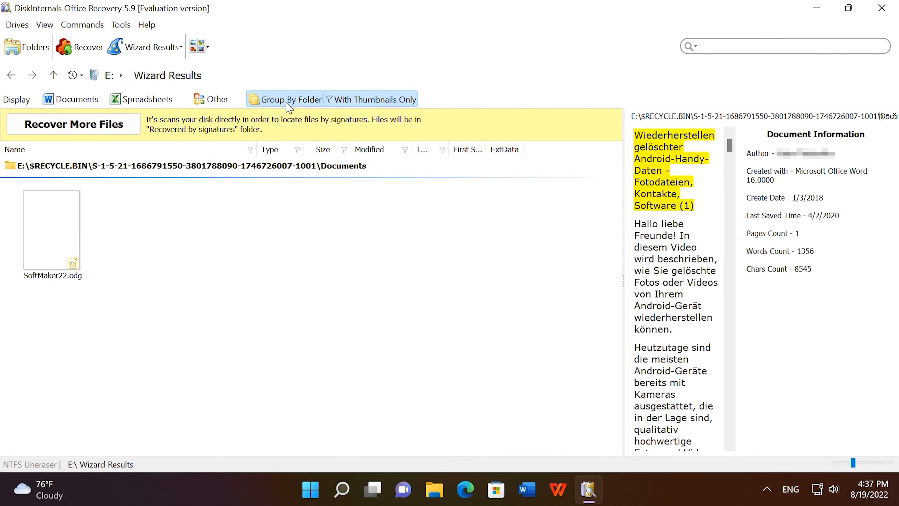
pyautogui.click(288, 103)
pyautogui.click(368, 103)
pyautogui.click(79, 100)
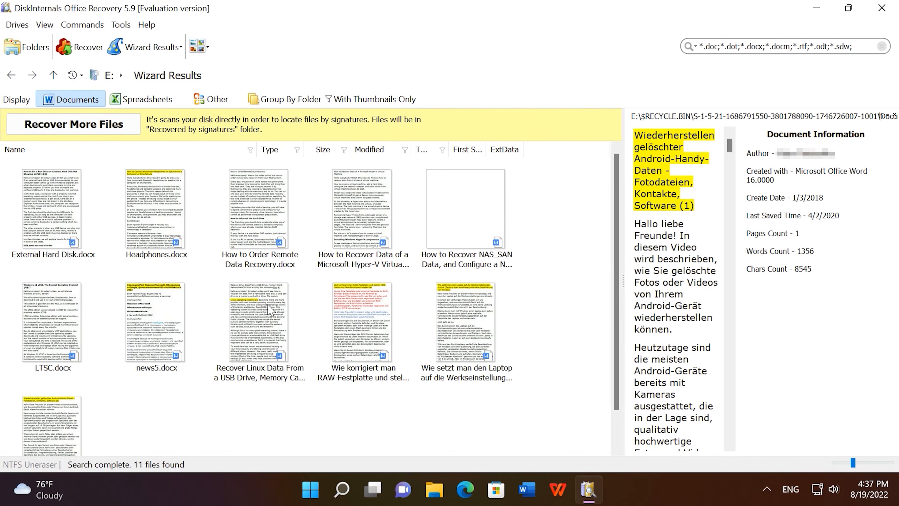
# Step: Run the signature scan for more files and preview several documents from the extended results
pyautogui.click(112, 125)
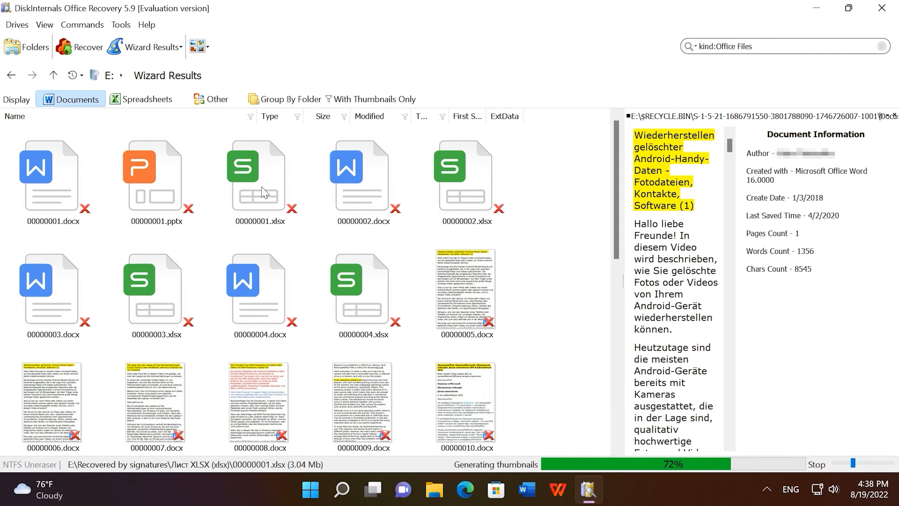
pyautogui.click(371, 216)
pyautogui.scroll(-5, 469, 289)
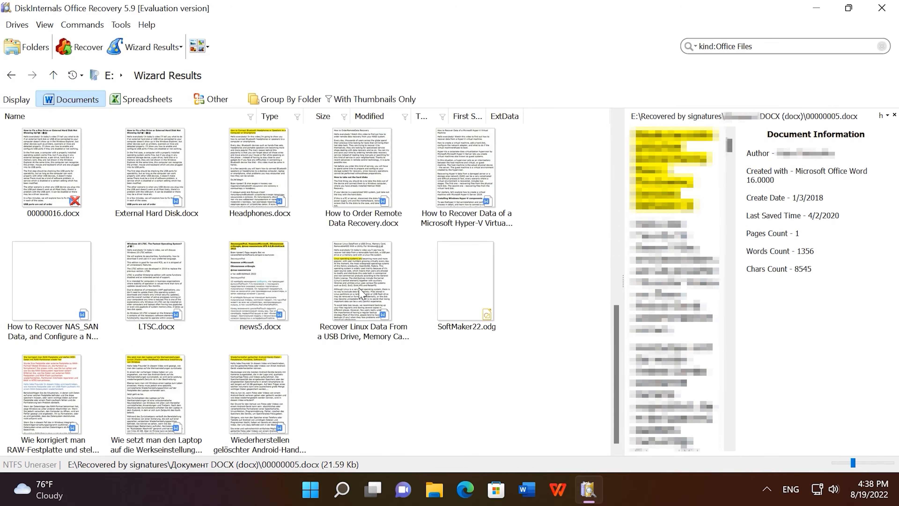
pyautogui.click(363, 294)
pyautogui.click(259, 255)
pyautogui.click(171, 189)
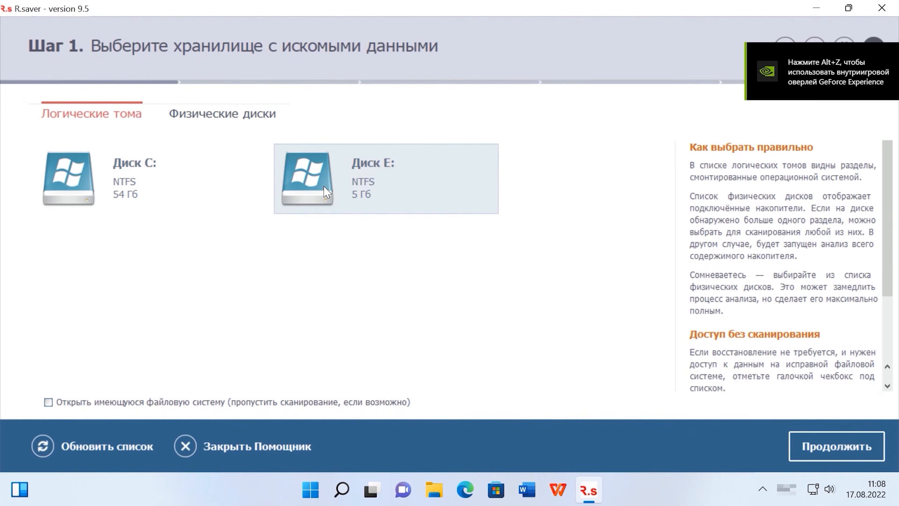
# Step: In R.saver, scan disk E: and open the Open Document Text folder among the additionally found files
pyautogui.doubleClick(327, 191)
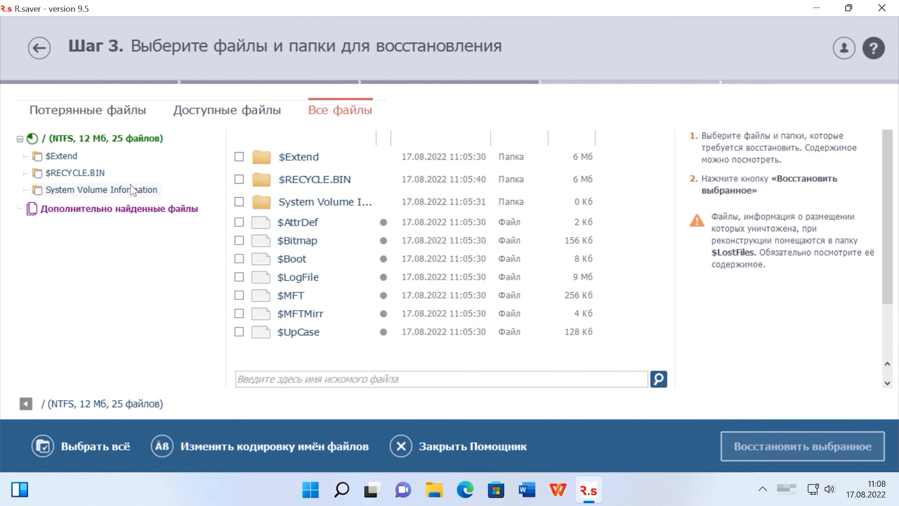
pyautogui.click(107, 212)
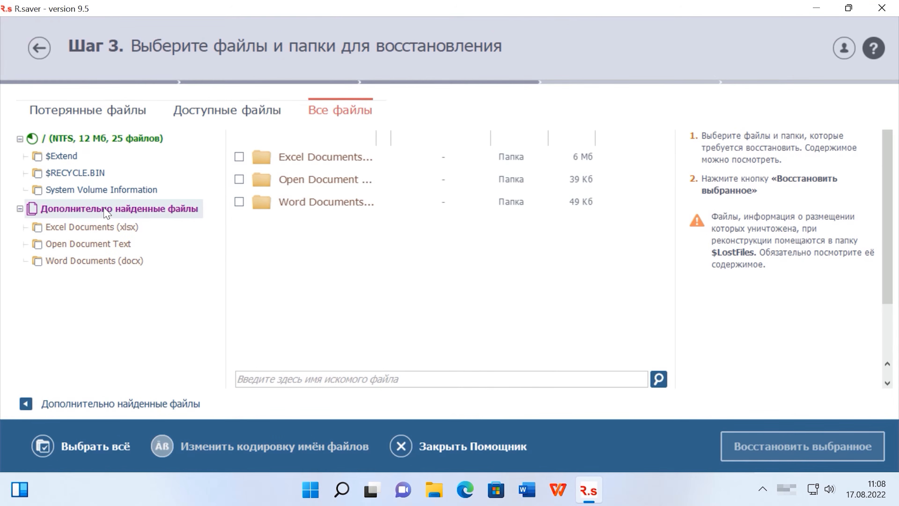
pyautogui.doubleClick(312, 180)
# Step: View the contents of 000088F8.odt and close the viewer
pyautogui.click(316, 157)
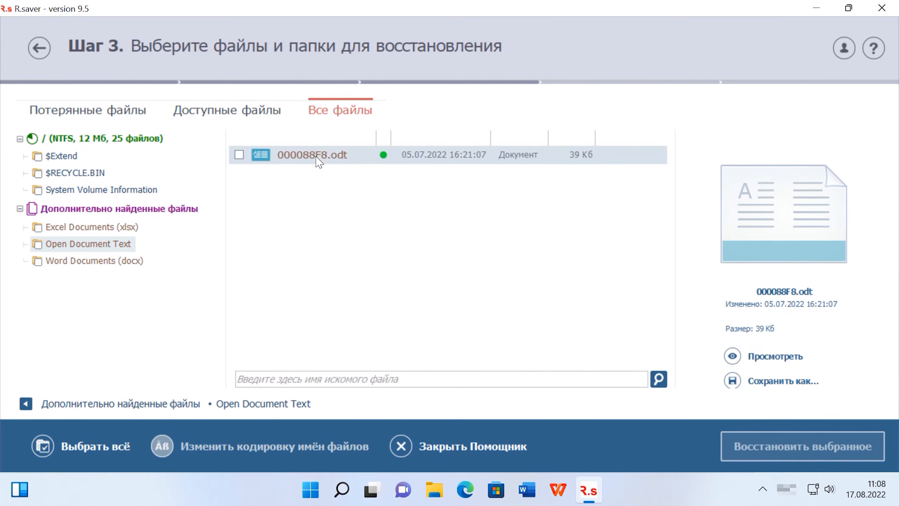
pyautogui.click(733, 356)
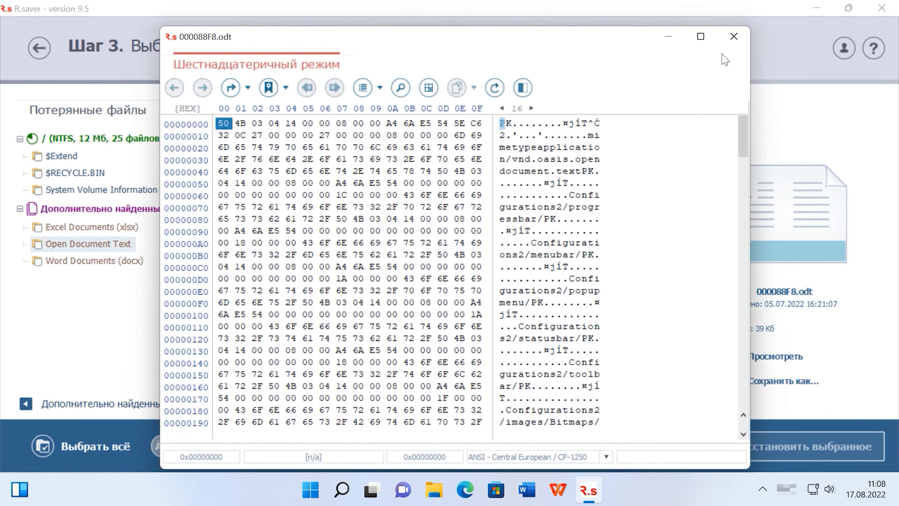
pyautogui.click(730, 42)
# Step: Look through the Word and Excel document folders and the lost, available and all files views
pyautogui.click(125, 262)
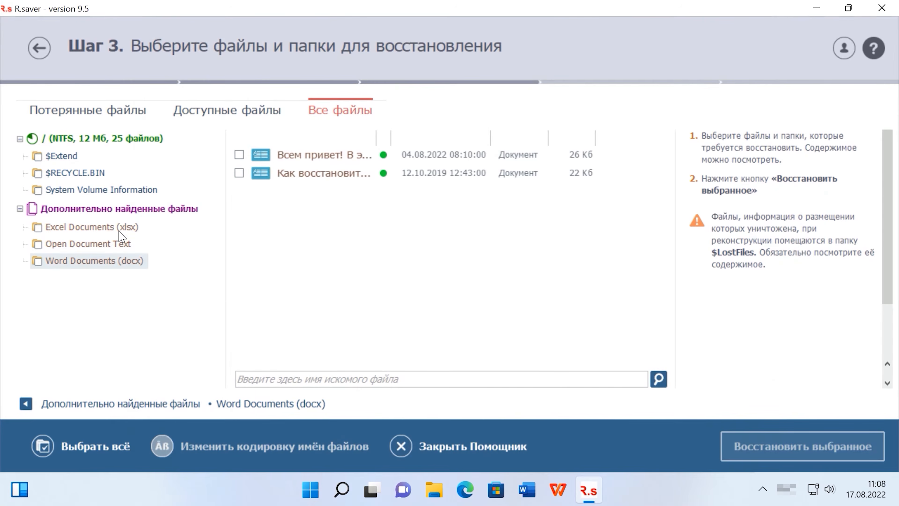
pyautogui.click(119, 230)
pyautogui.click(111, 120)
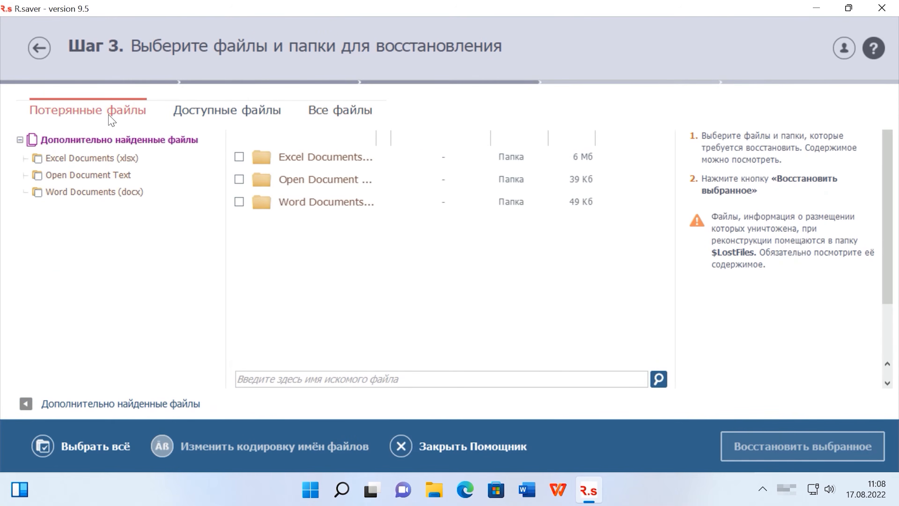
pyautogui.click(227, 113)
pyautogui.click(339, 112)
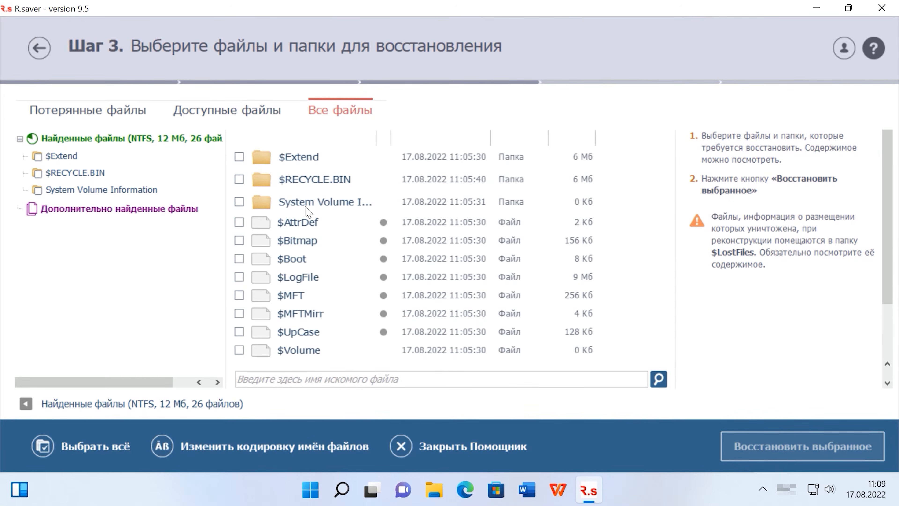
# Step: Expand the additionally found files and check the Excel Documents and Open Document Text folders
pyautogui.click(177, 216)
pyautogui.click(137, 227)
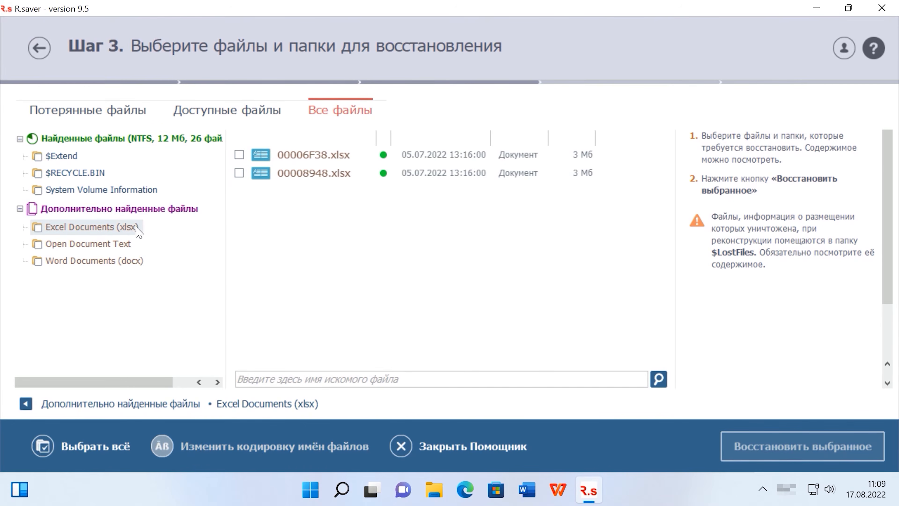
pyautogui.click(124, 244)
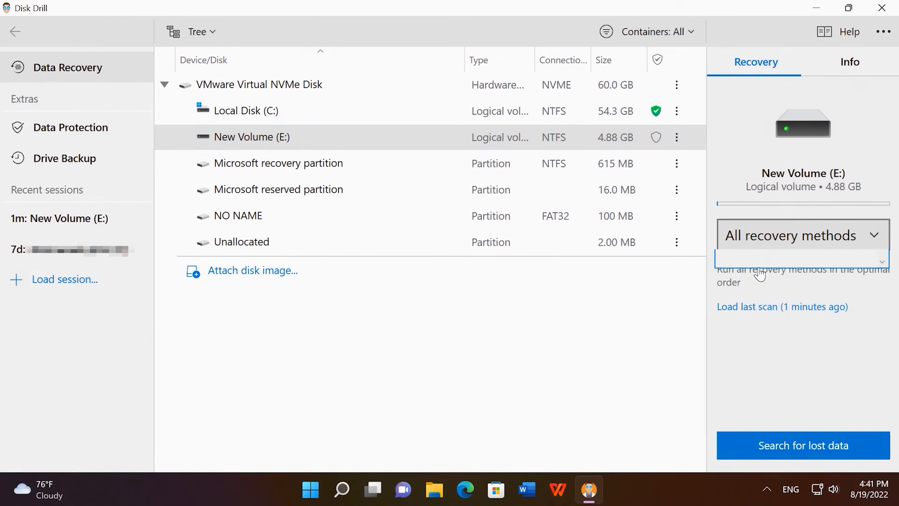
# Step: In Disk Drill, search New Volume (E:) for lost data using the Deep Scan method
pyautogui.click(756, 299)
pyautogui.click(789, 456)
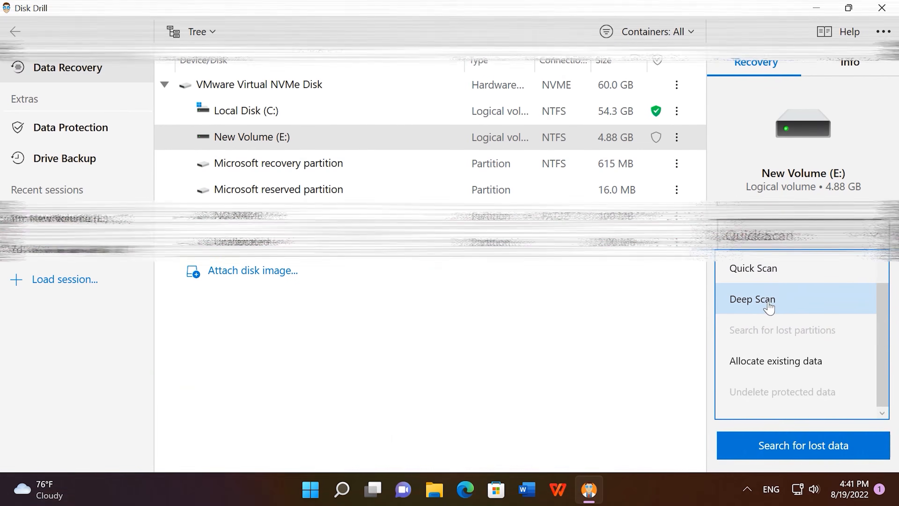
pyautogui.click(770, 307)
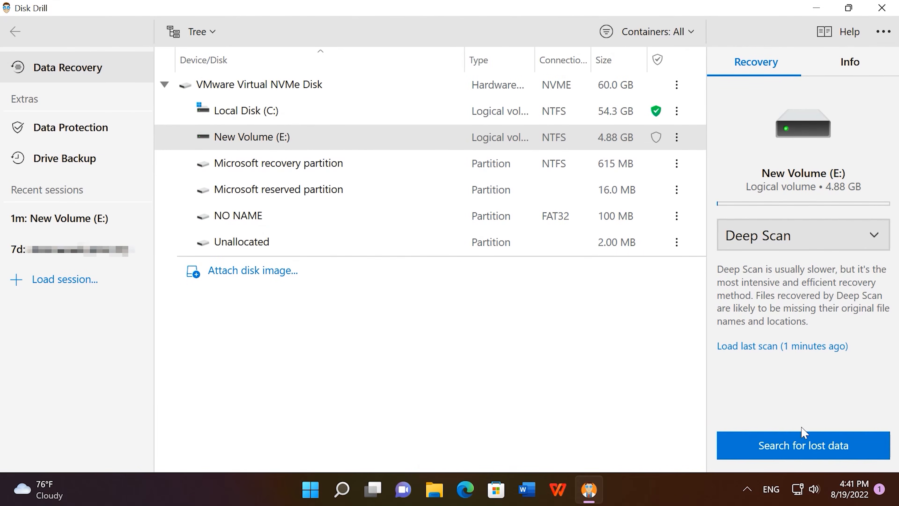
pyautogui.click(799, 451)
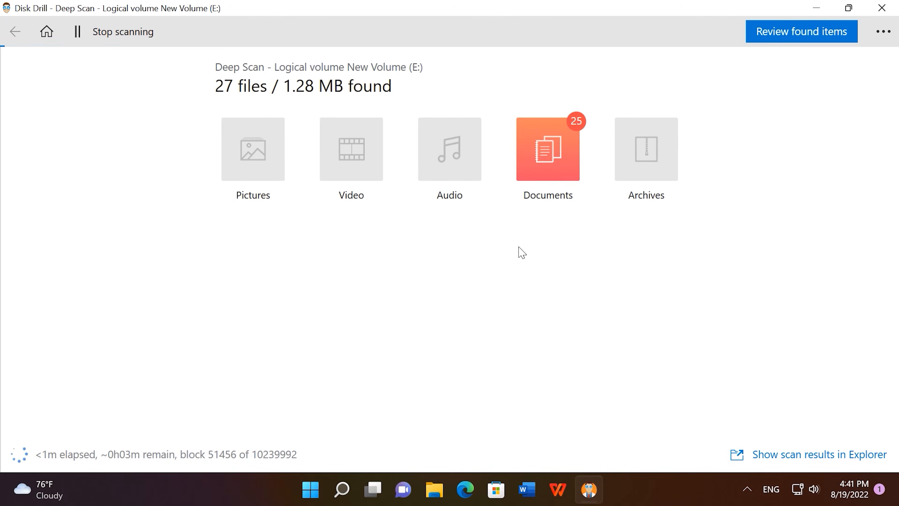
# Step: Open the found Documents, look through the docx folder's files and expand the odg folder
pyautogui.click(547, 148)
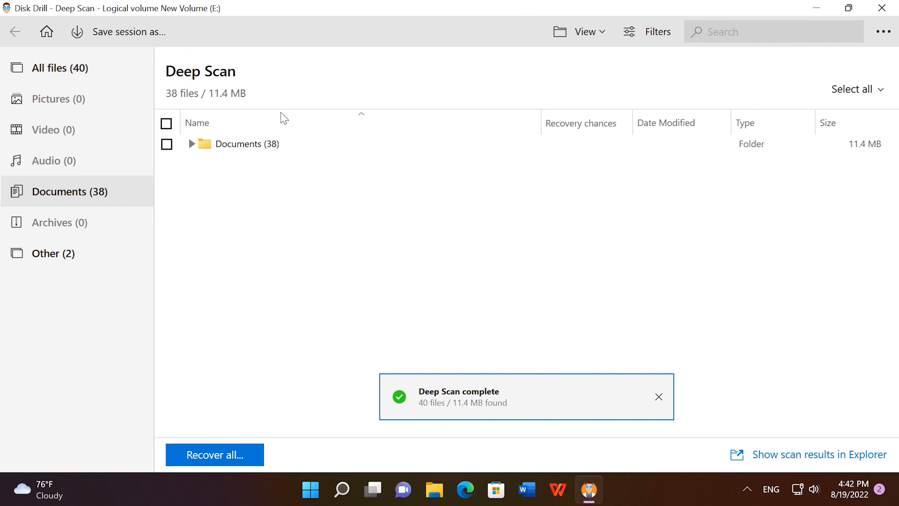
pyautogui.click(192, 144)
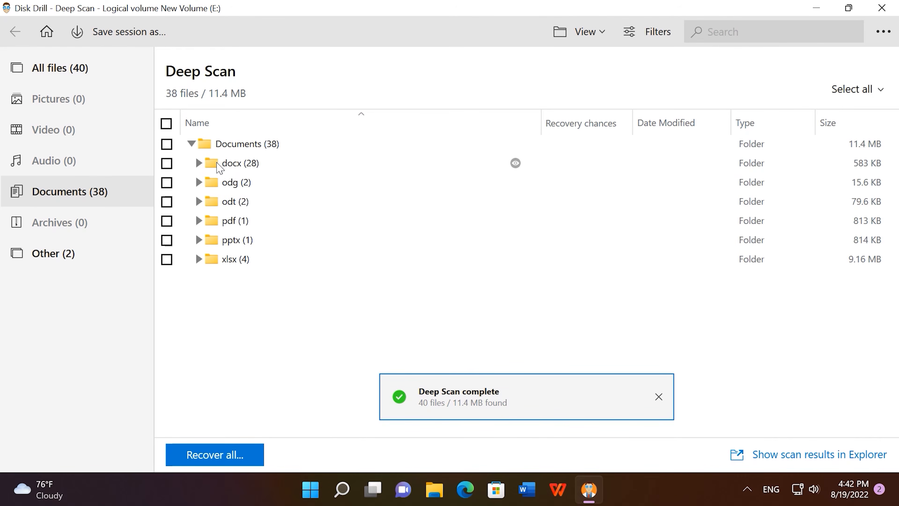
pyautogui.click(198, 164)
pyautogui.scroll(-3, 201, 170)
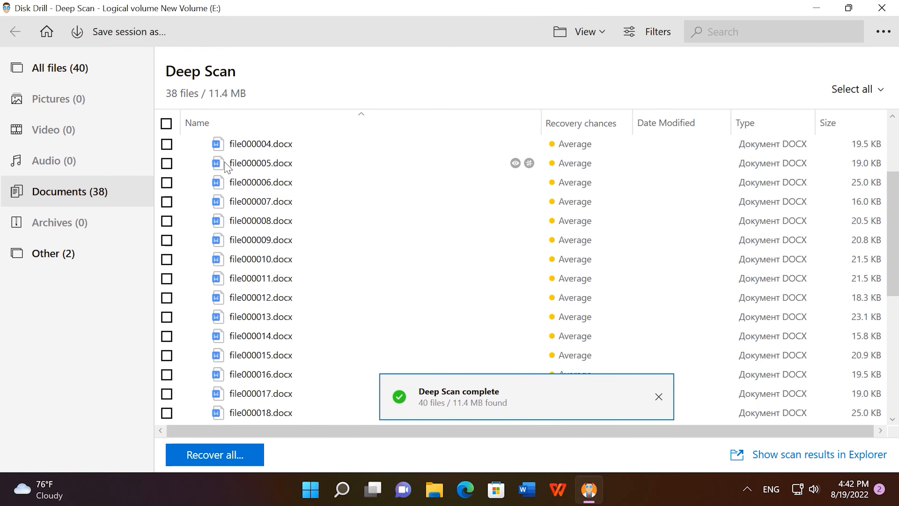
pyautogui.scroll(3, 231, 172)
pyautogui.click(199, 163)
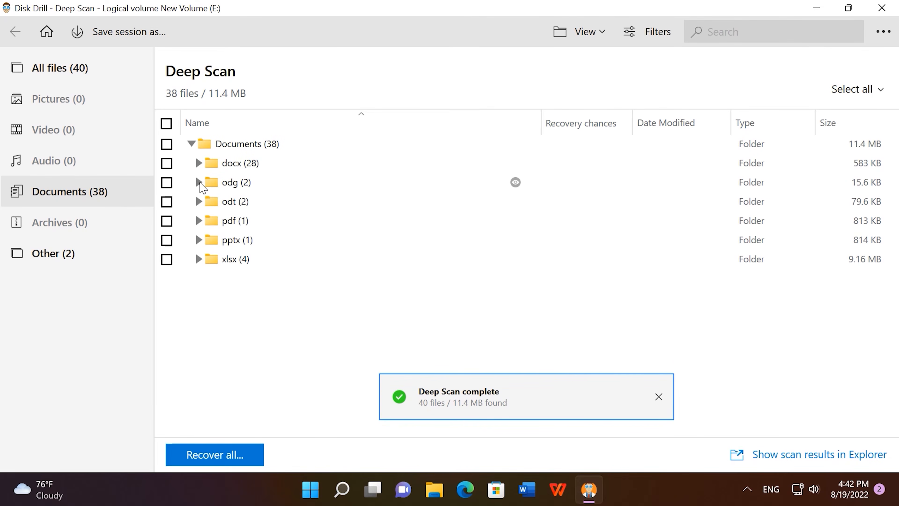
pyautogui.click(199, 182)
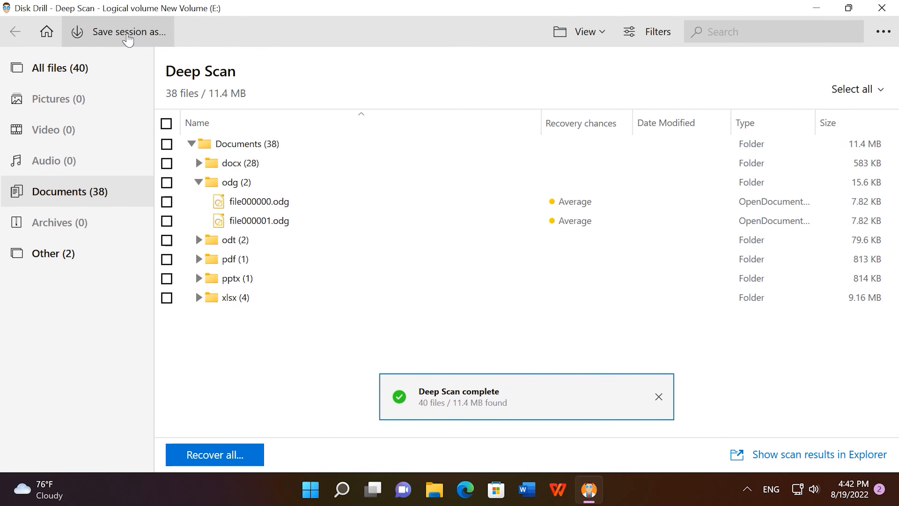
# Step: Open the scan session save dialog, cancel it, and expand the odt and xlsx folders
pyautogui.click(142, 43)
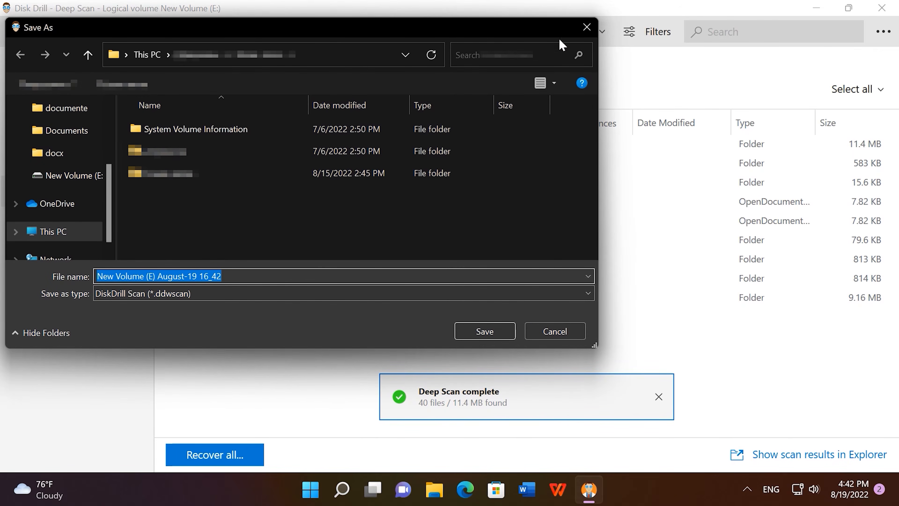
pyautogui.click(586, 29)
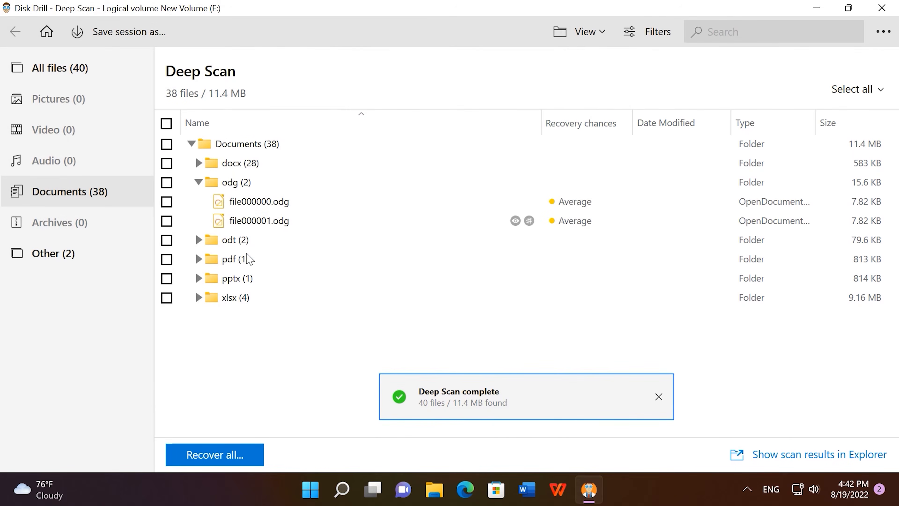
pyautogui.click(199, 239)
pyautogui.click(199, 297)
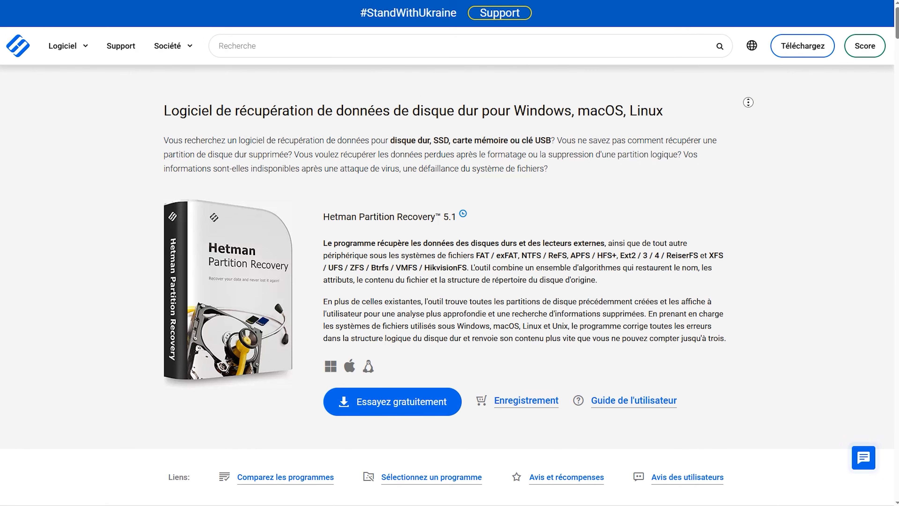
# Step: Read through the Hetman Partition Recovery product page down to its data loss scenarios and features
pyautogui.scroll(-2, 755, 116)
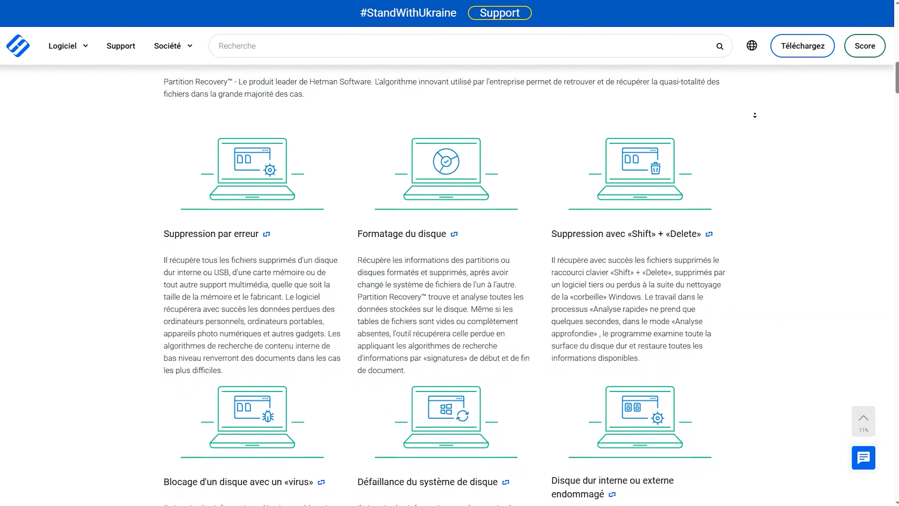
pyautogui.scroll(-2, 754, 116)
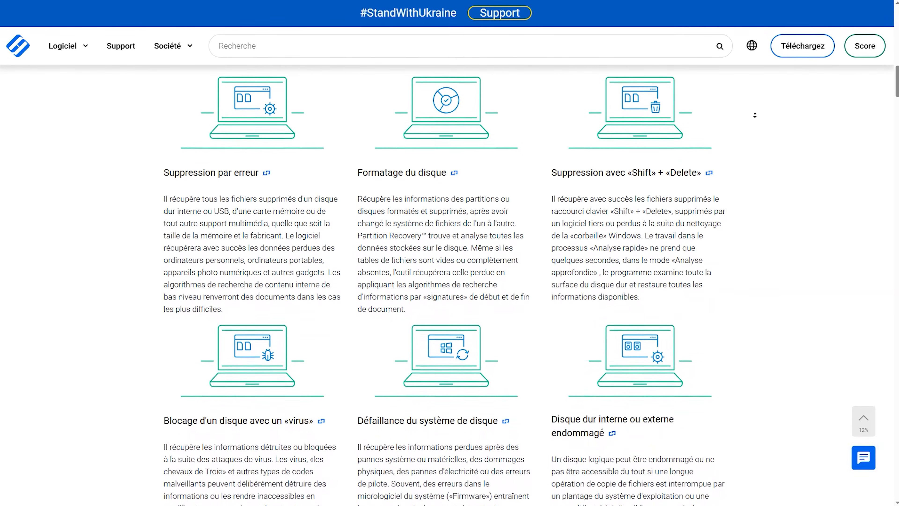
pyautogui.scroll(-2, 755, 116)
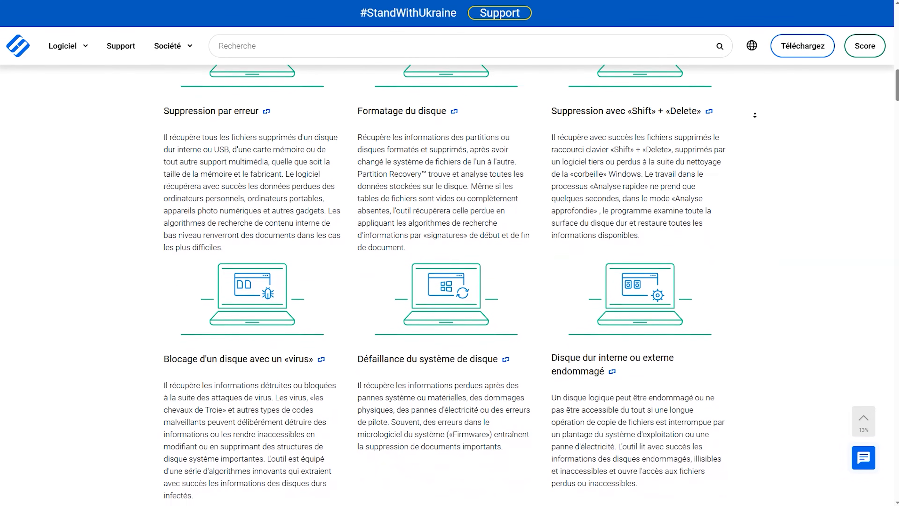
pyautogui.scroll(-2, 754, 115)
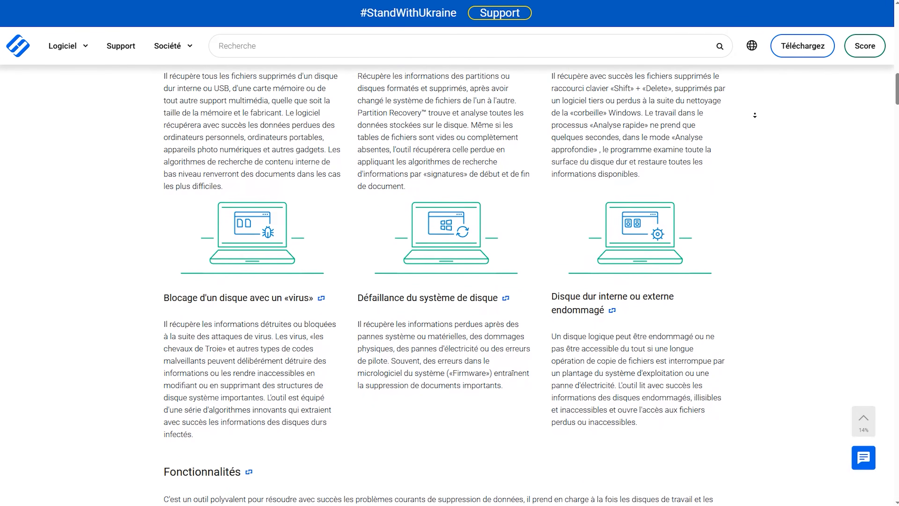
pyautogui.scroll(-2, 755, 115)
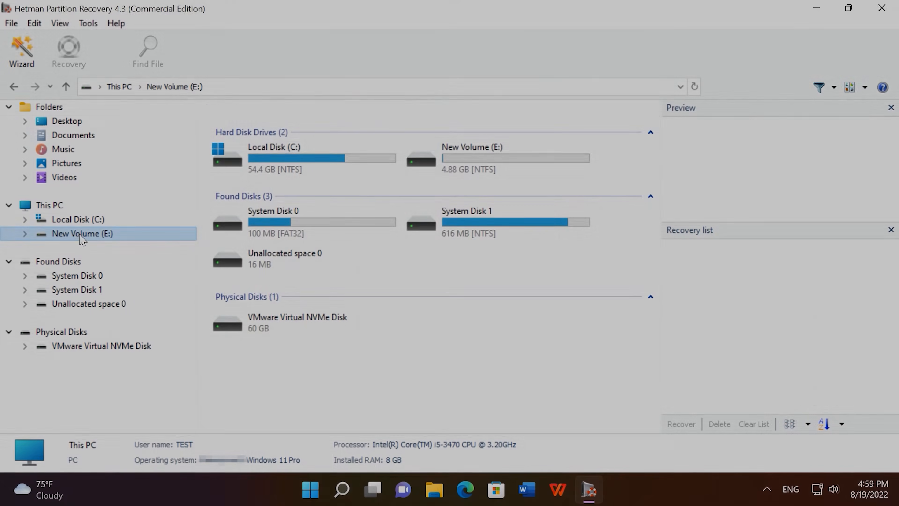
# Step: In Hetman Partition Recovery, run a fast scan of New Volume (E:) and close the finished wizard
pyautogui.doubleClick(82, 234)
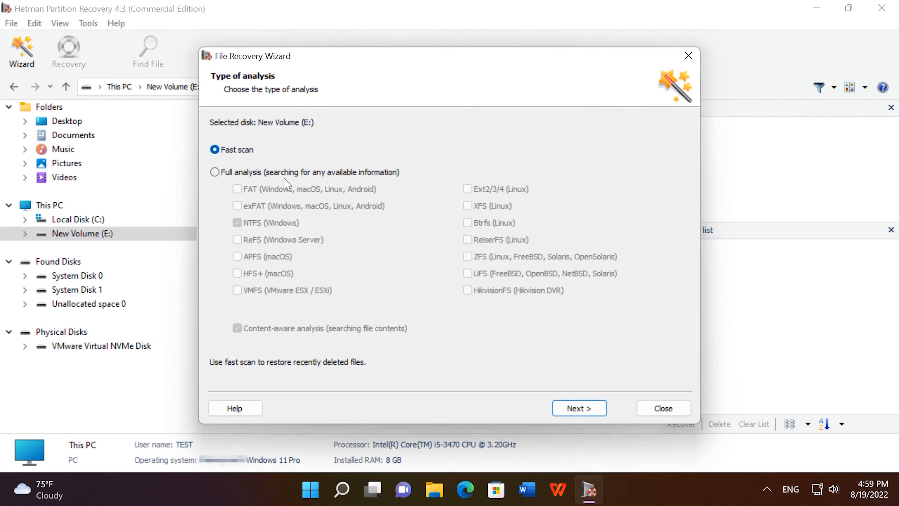
pyautogui.click(275, 172)
pyautogui.click(232, 151)
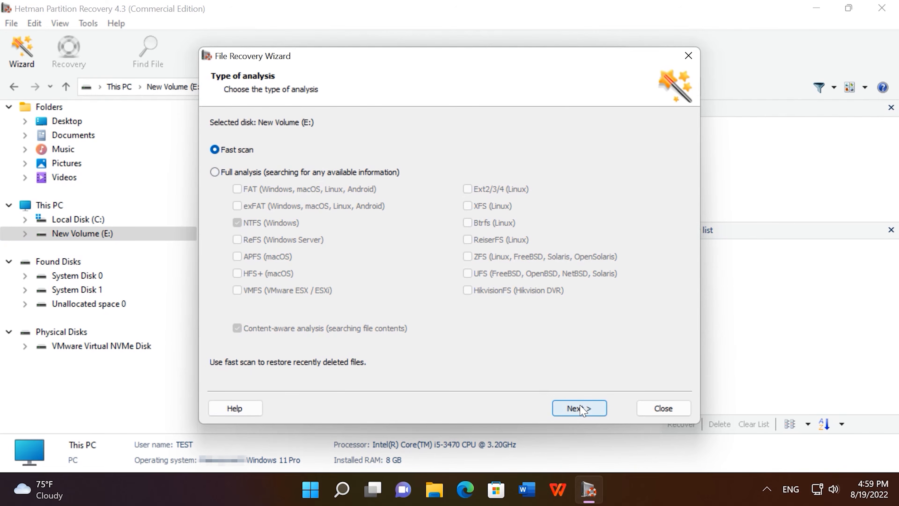
pyautogui.click(580, 409)
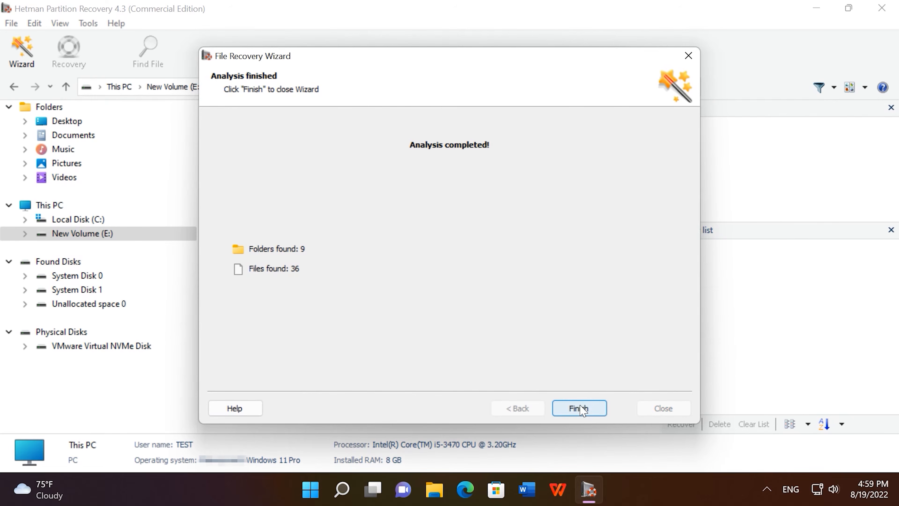
pyautogui.click(588, 410)
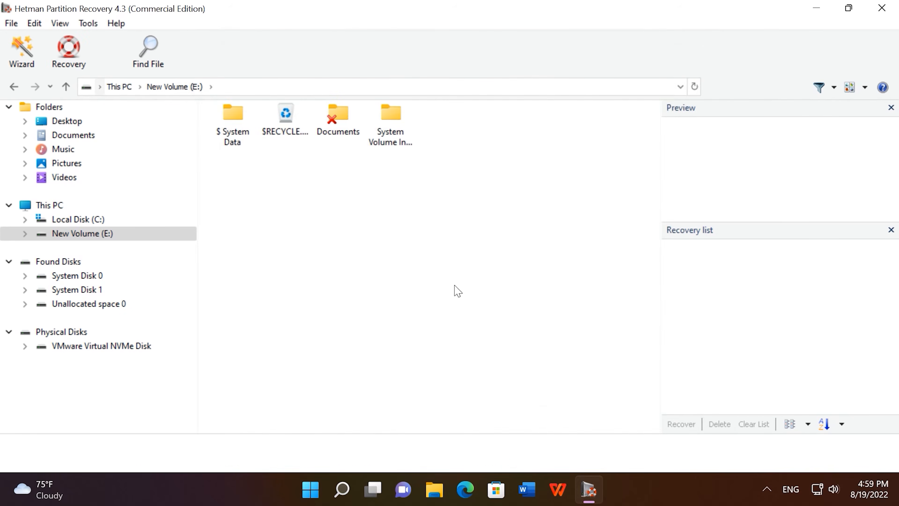
# Step: Open the deleted Documents folder, preview the Microsoft Hyper-V recovery docx file and enlarge the preview area
pyautogui.doubleClick(356, 127)
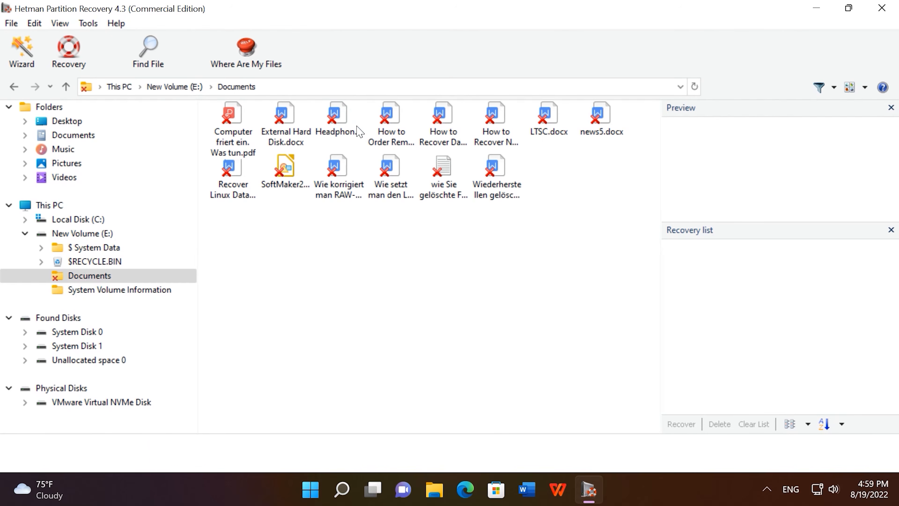
pyautogui.click(443, 170)
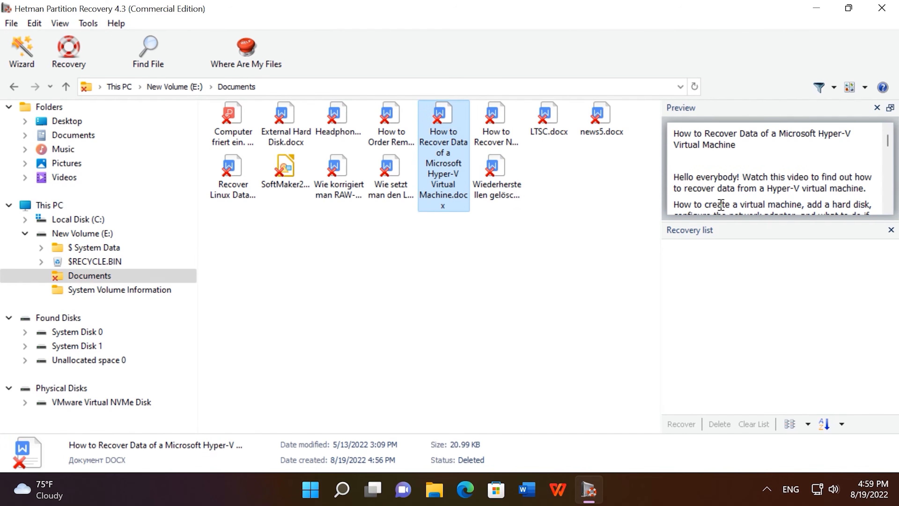
pyautogui.moveTo(742, 222); pyautogui.dragTo(753, 327)
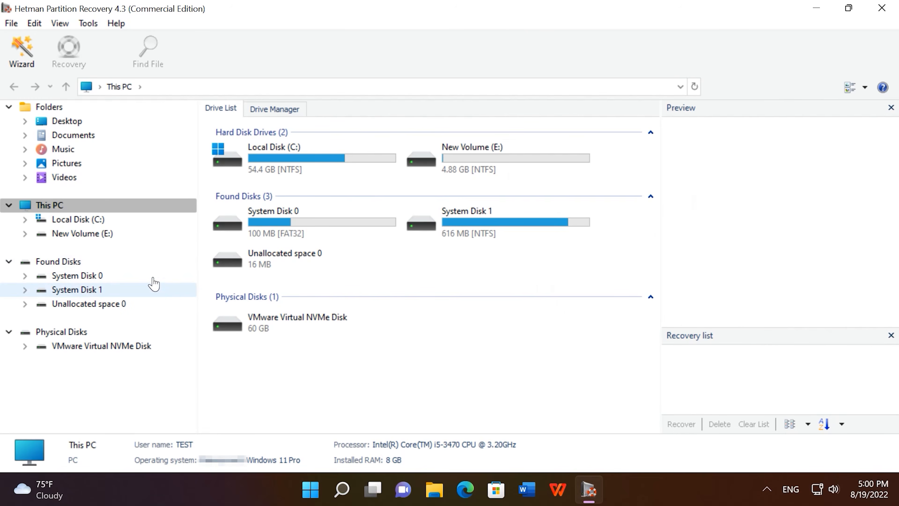
# Step: Start a full analysis of Local Disk (C:) with NTFS and content-aware analysis enabled
pyautogui.doubleClick(94, 219)
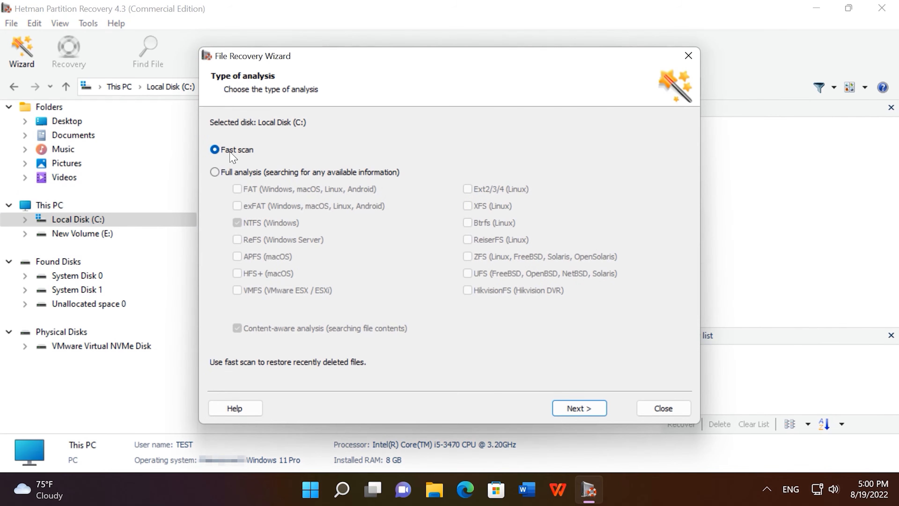
pyautogui.click(244, 173)
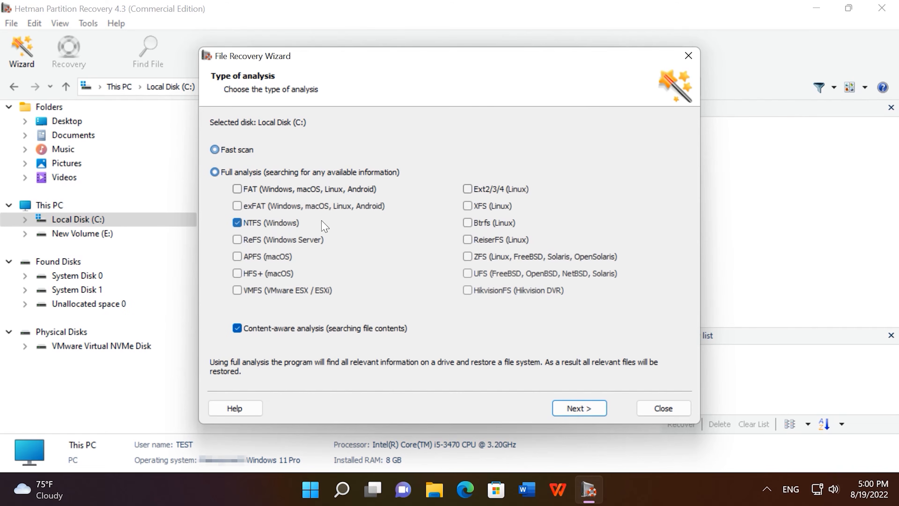
pyautogui.click(579, 408)
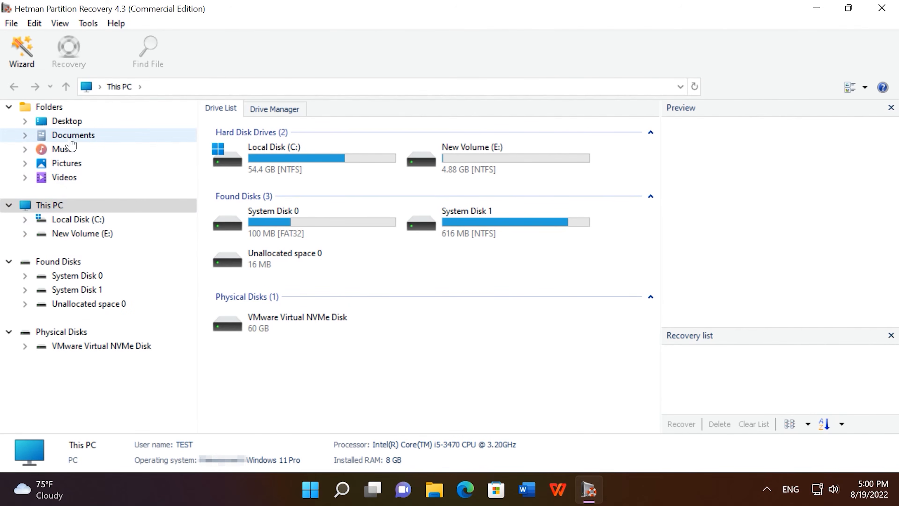
# Step: Open the recovery wizard's analysis type choice for the Documents user folder
pyautogui.doubleClick(227, 158)
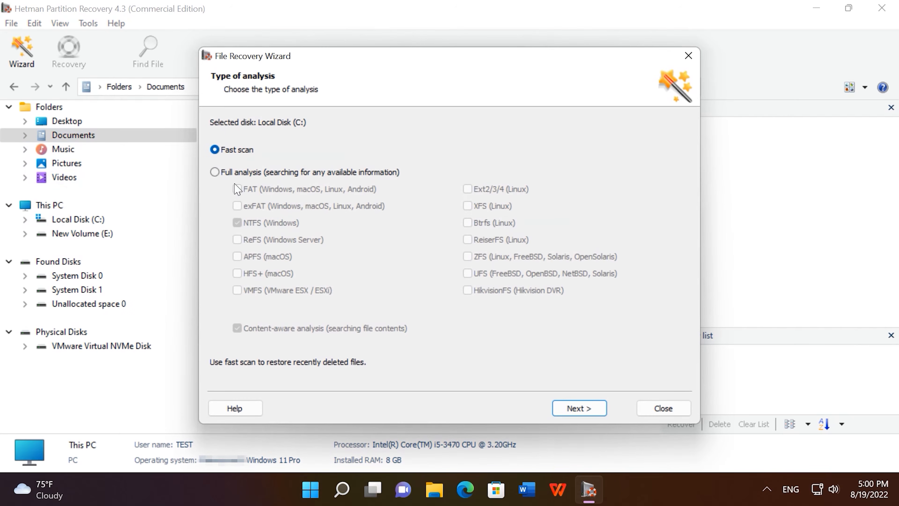